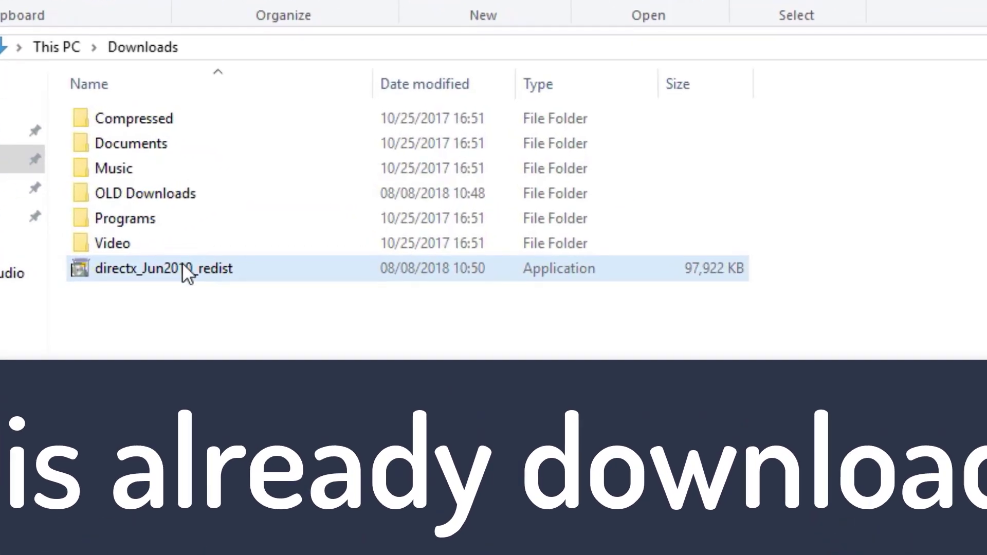
# Create a new folder named "directx offline" in the Downloads folder
pyautogui.click(182, 263)
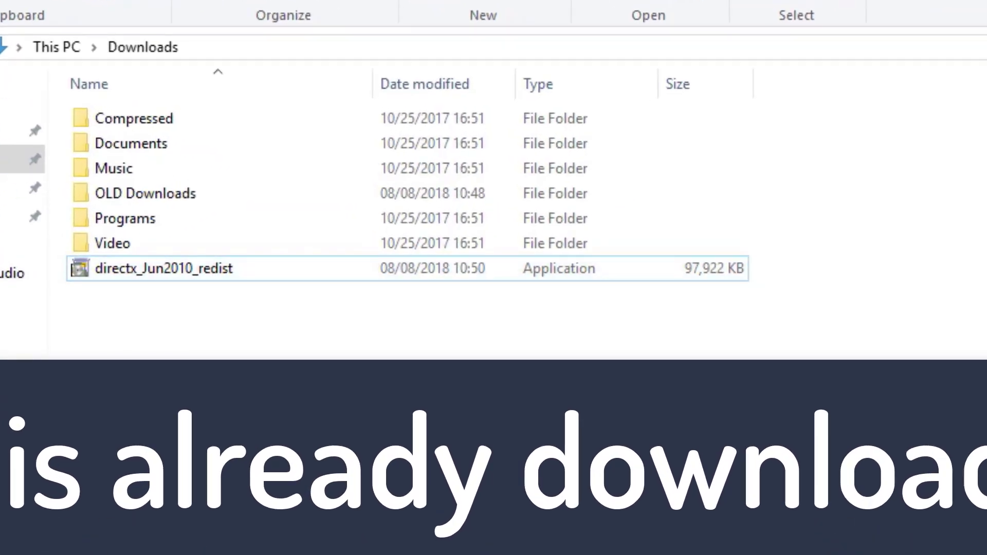
pyautogui.hotkey('ctrl', 'shift', 'n')
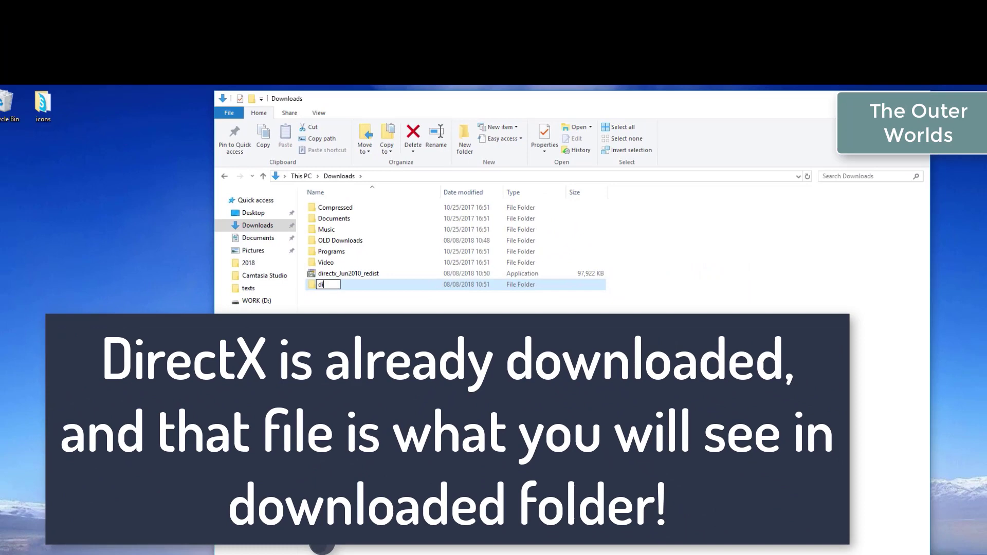
pyautogui.write('dire')
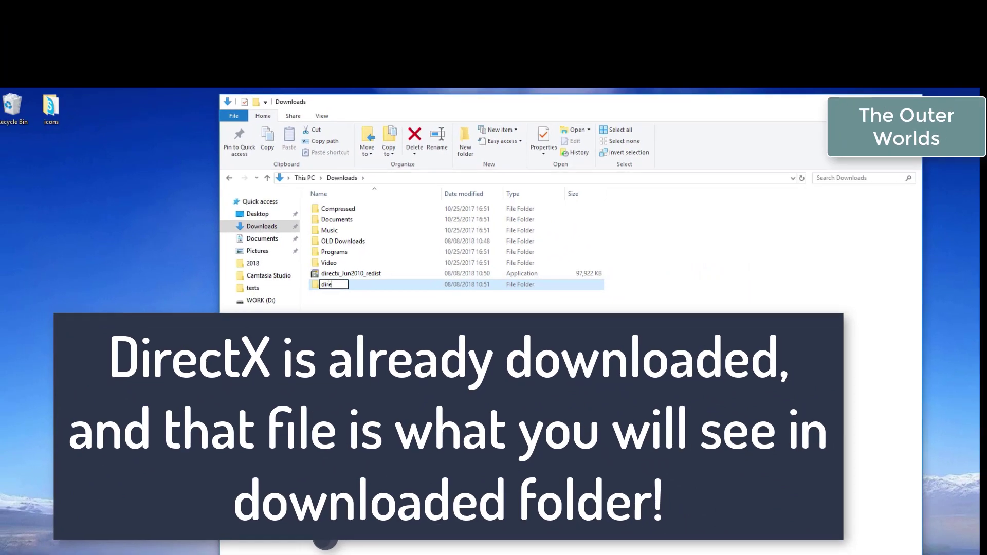
pyautogui.write('ct')
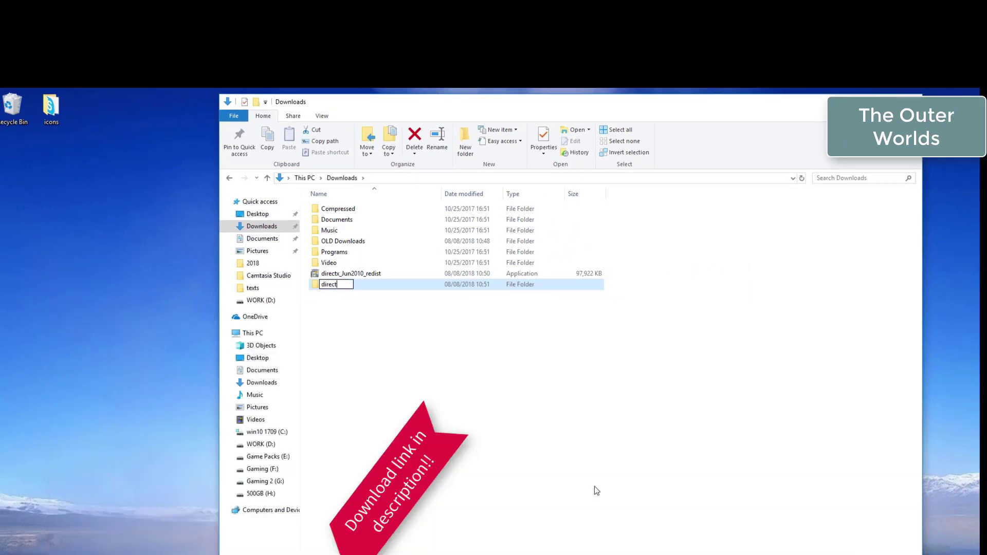
pyautogui.write('x o')
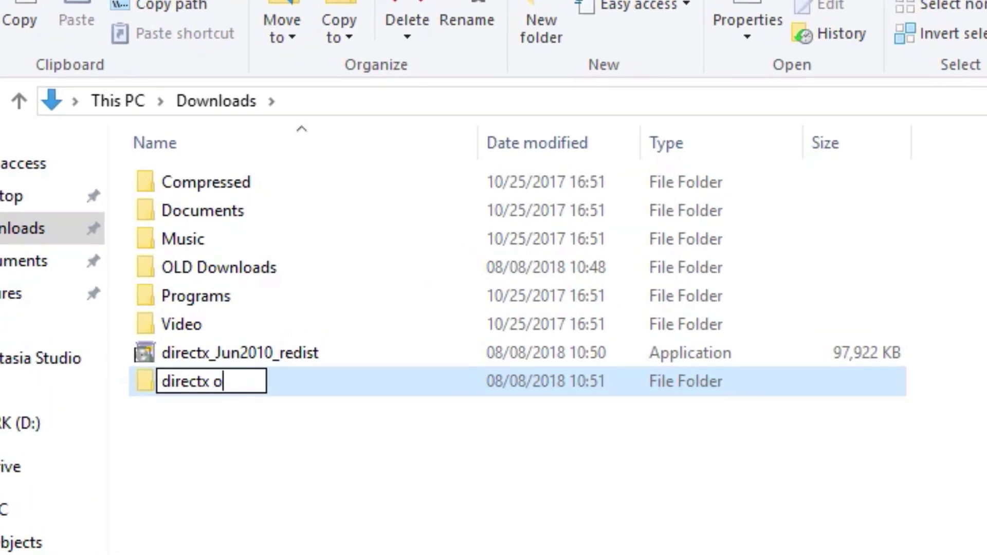
pyautogui.write('ffline')
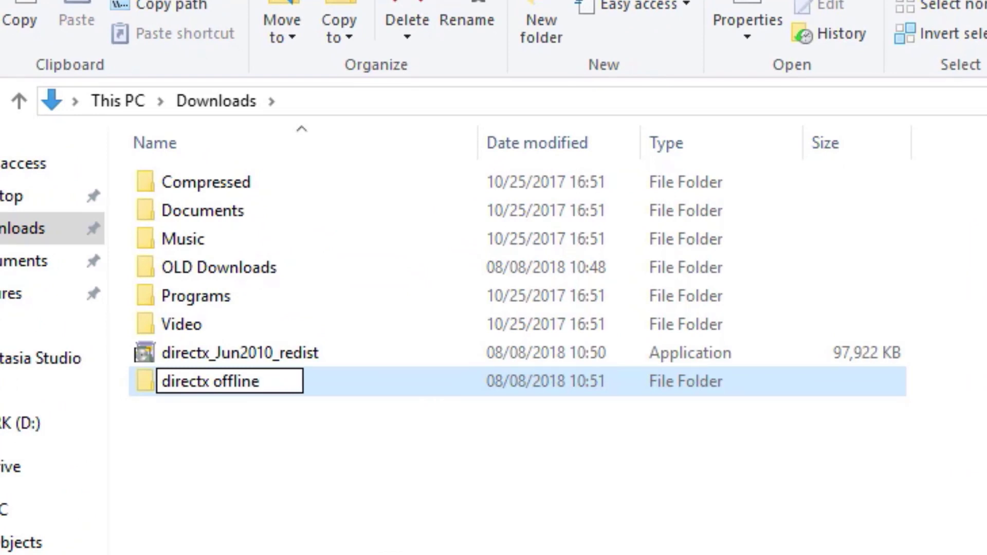
pyautogui.press('Return')
# Run the directx_Jun2010_redist package from Downloads and accept its license agreement
pyautogui.click(272, 354)
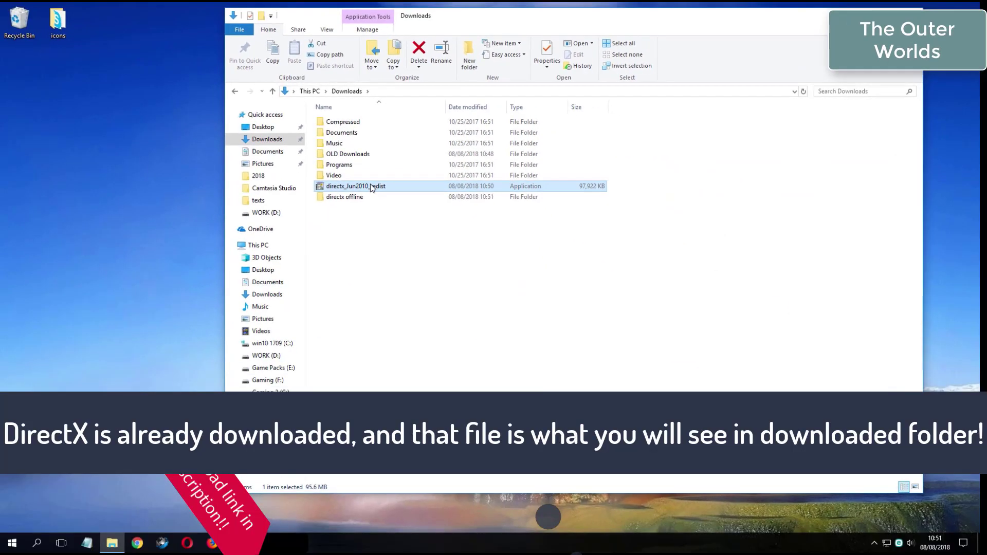
pyautogui.doubleClick(372, 188)
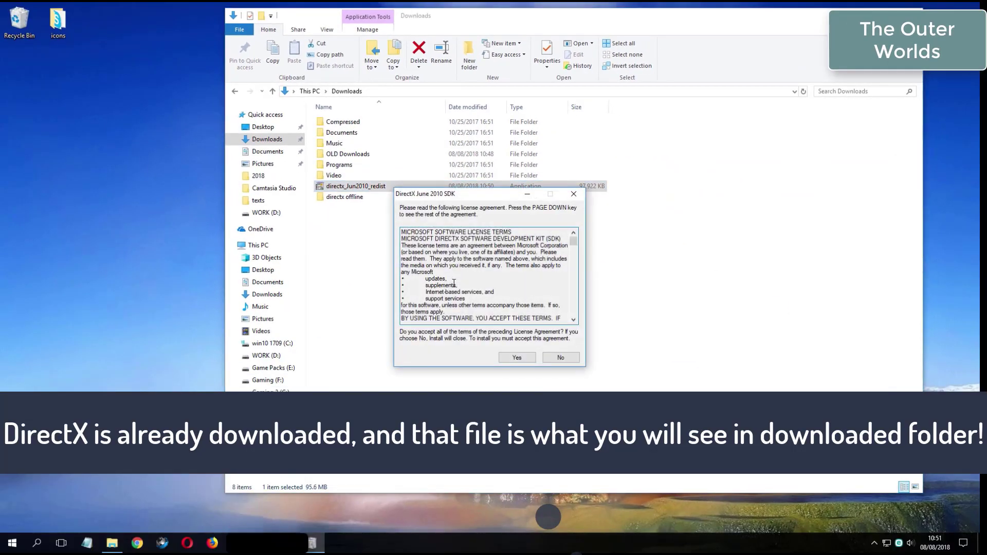
pyautogui.click(514, 358)
# Choose the "directx offline" folder inside Downloads as the destination and extract the DirectX files there
pyautogui.click(551, 284)
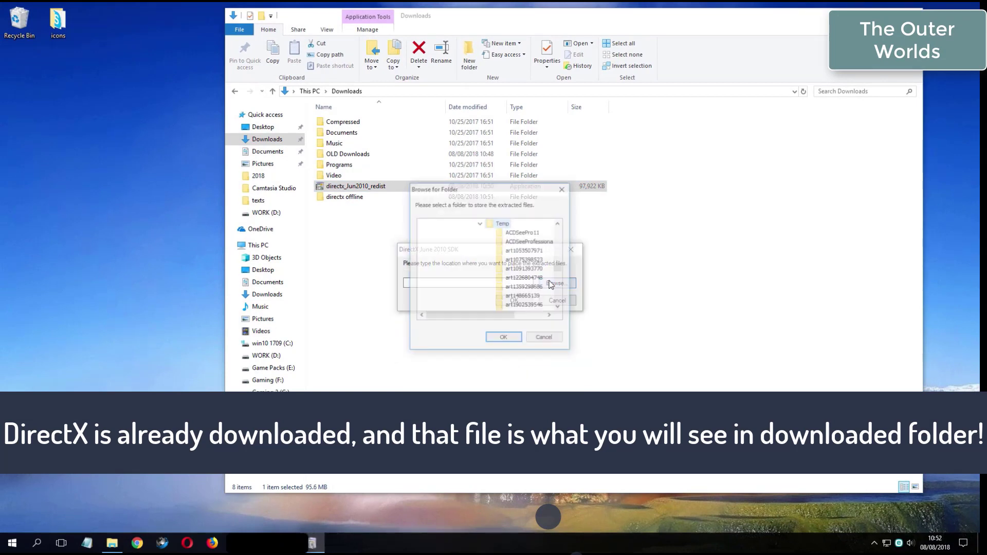
pyautogui.click(481, 224)
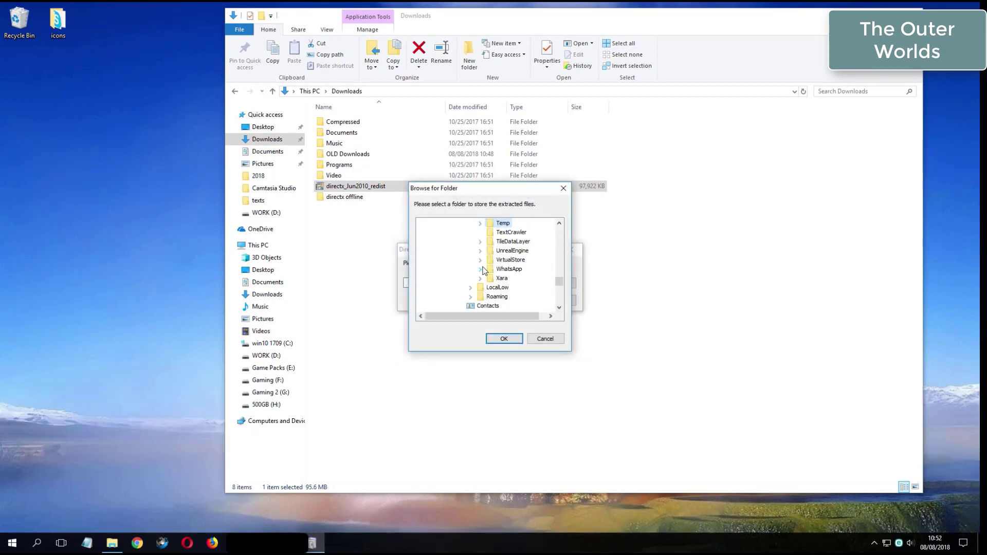
pyautogui.scroll(-4, 483, 270)
pyautogui.click(489, 224)
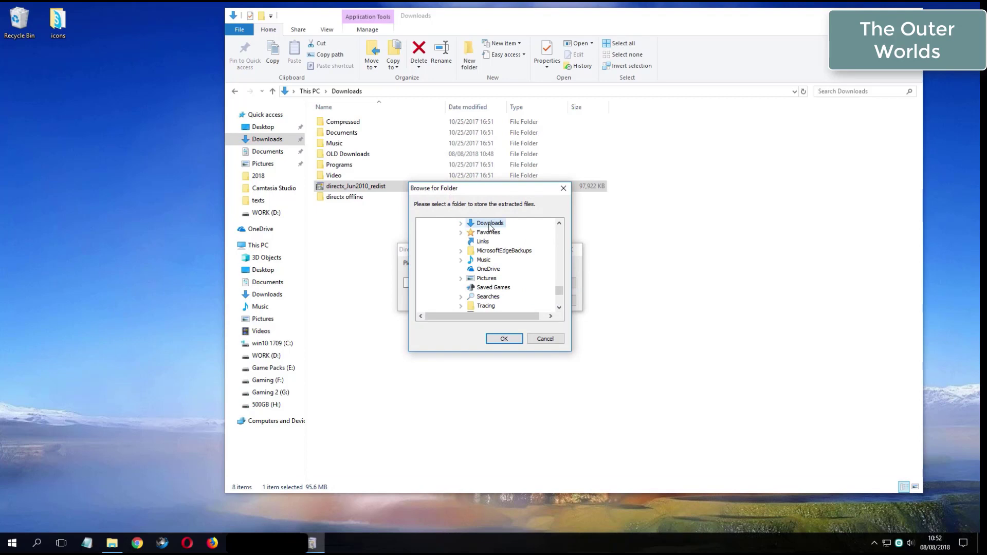
pyautogui.doubleClick(489, 225)
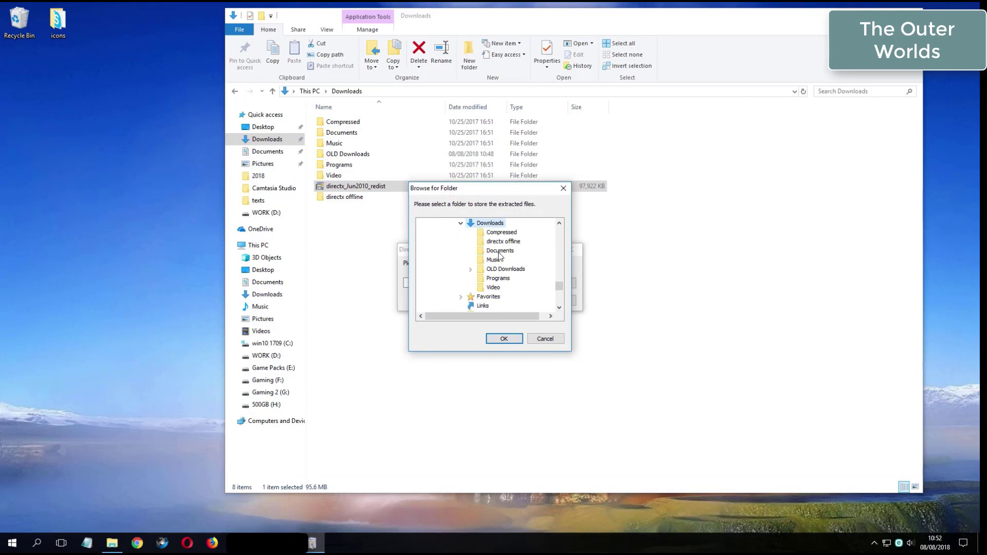
pyautogui.click(501, 242)
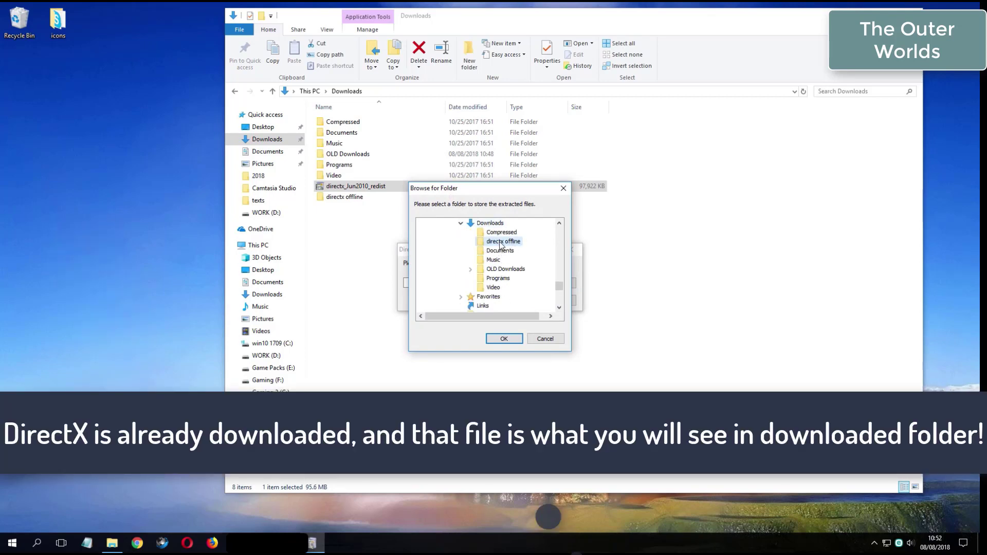
pyautogui.click(506, 340)
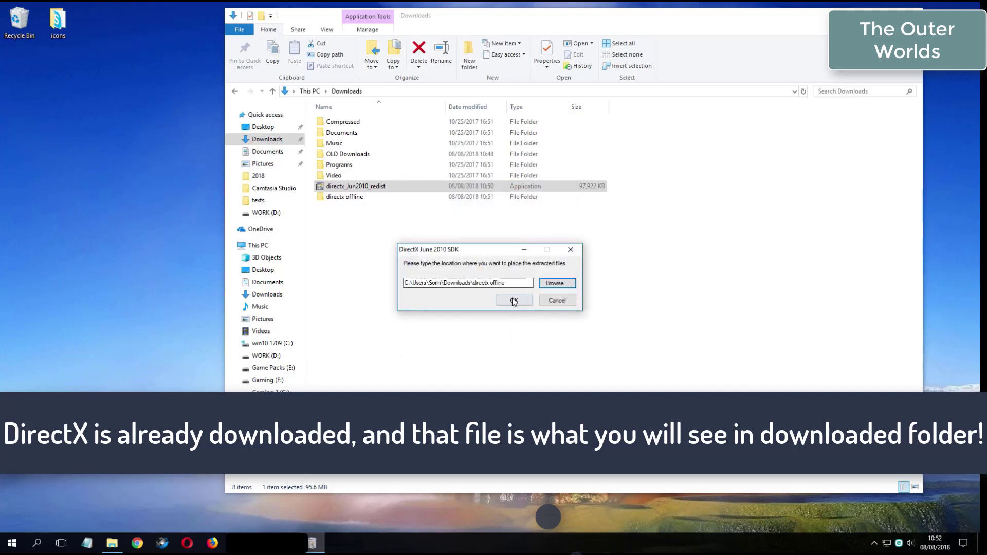
pyautogui.click(514, 299)
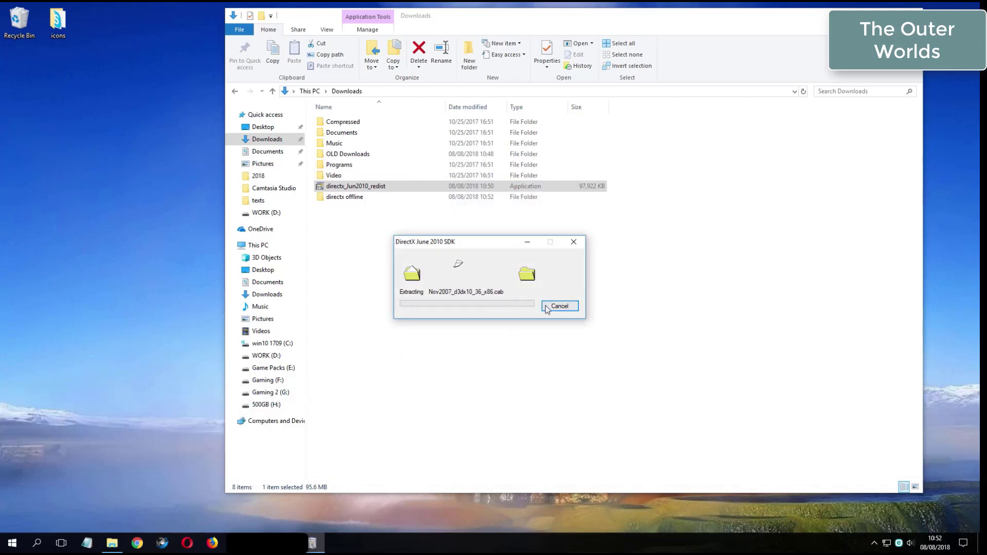
# Find DXSETUP among the extracted files in the "directx offline" folder and launch it
pyautogui.click(365, 198)
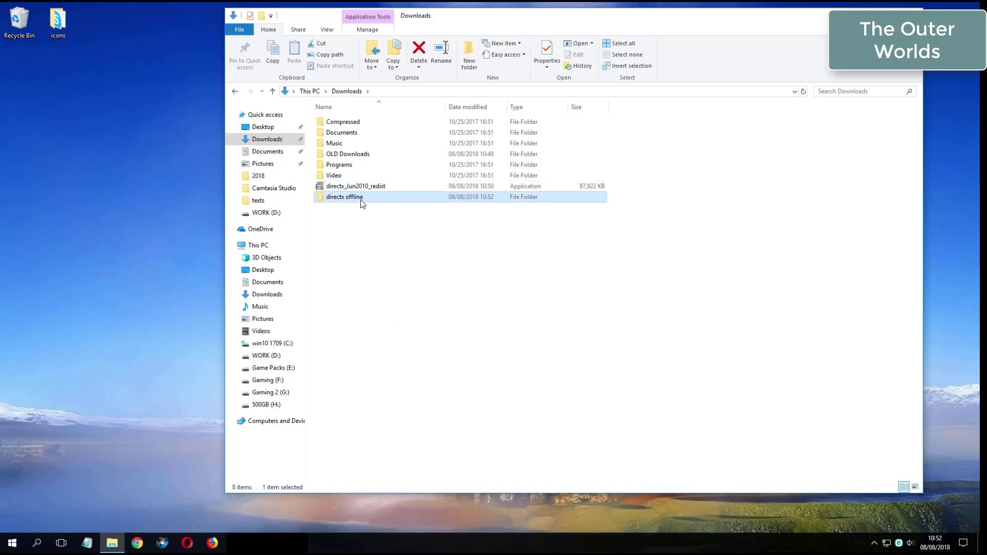
pyautogui.doubleClick(367, 199)
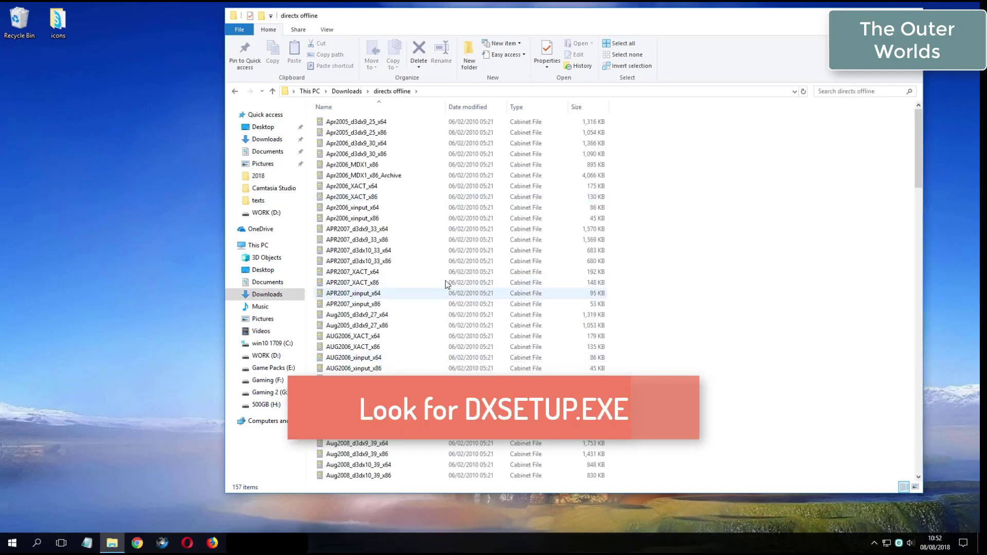
pyautogui.moveTo(918, 156); pyautogui.dragTo(918, 267)
pyautogui.click(389, 281)
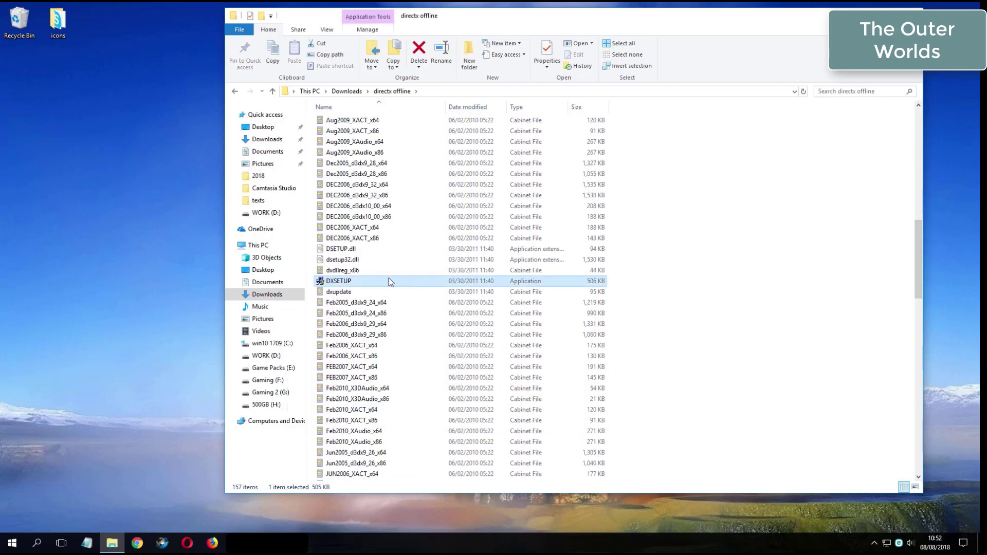
pyautogui.doubleClick(401, 282)
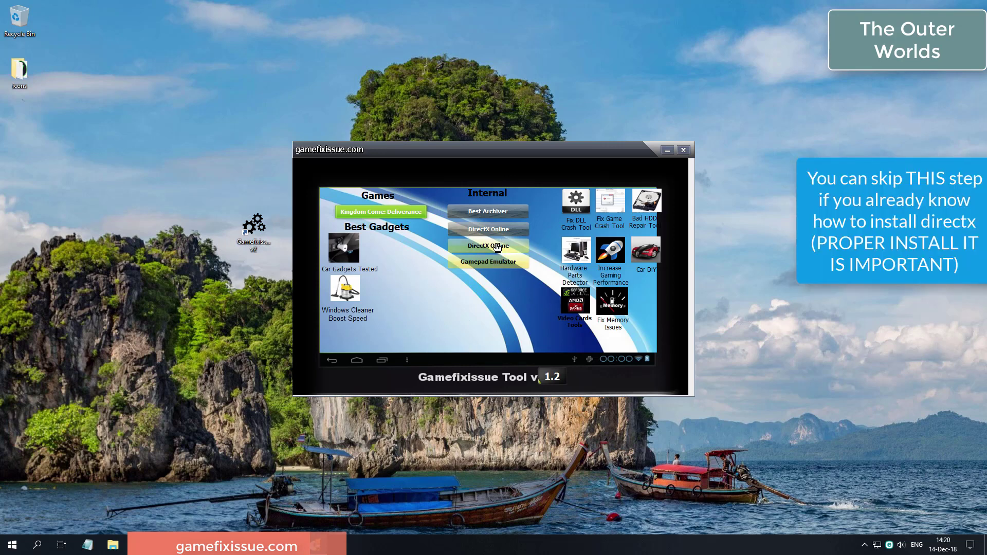
# In the Gamefixissue Tool, install DirectX Offline with the license agreement accepted, then close the tool
pyautogui.click(494, 248)
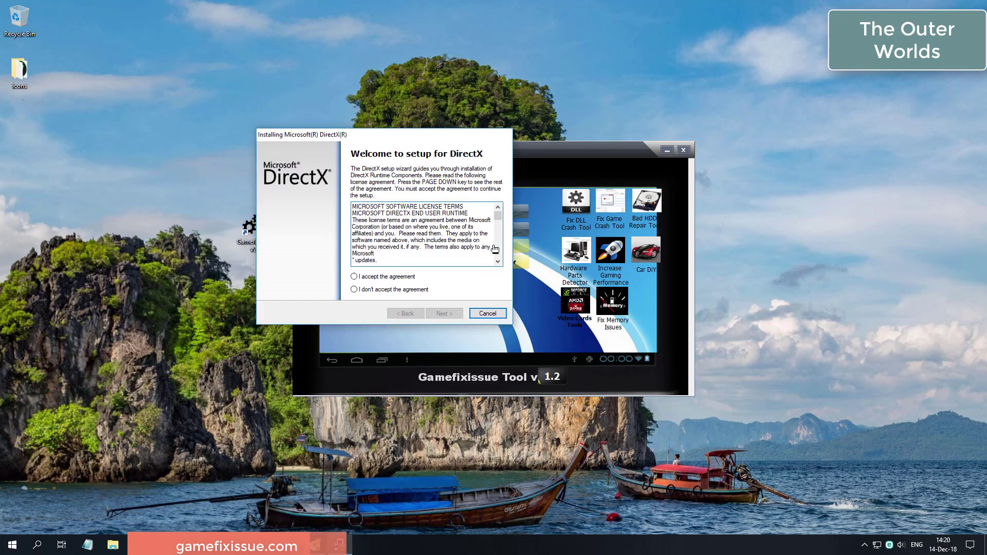
pyautogui.hotkey('alt', 'a')
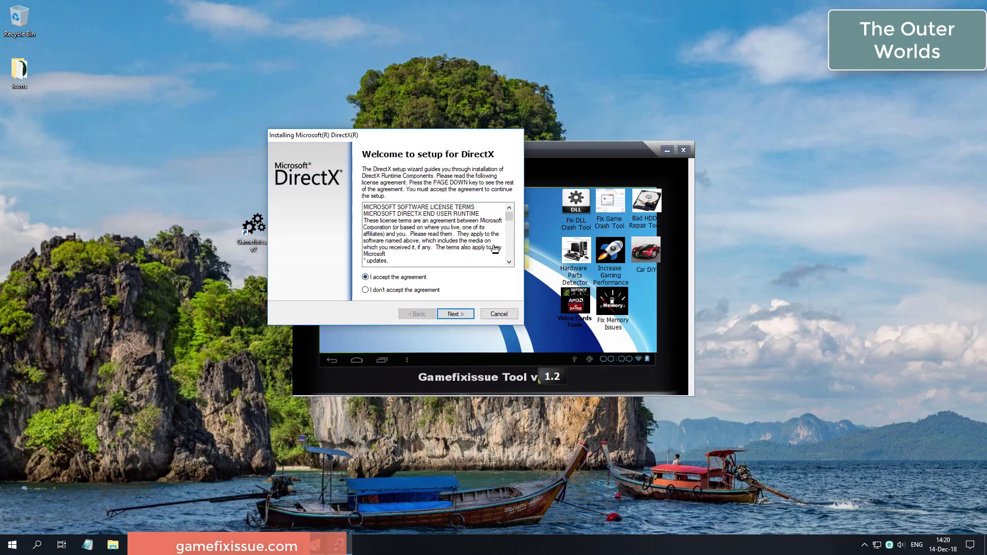
pyautogui.press('Return')
pyautogui.press('Return')
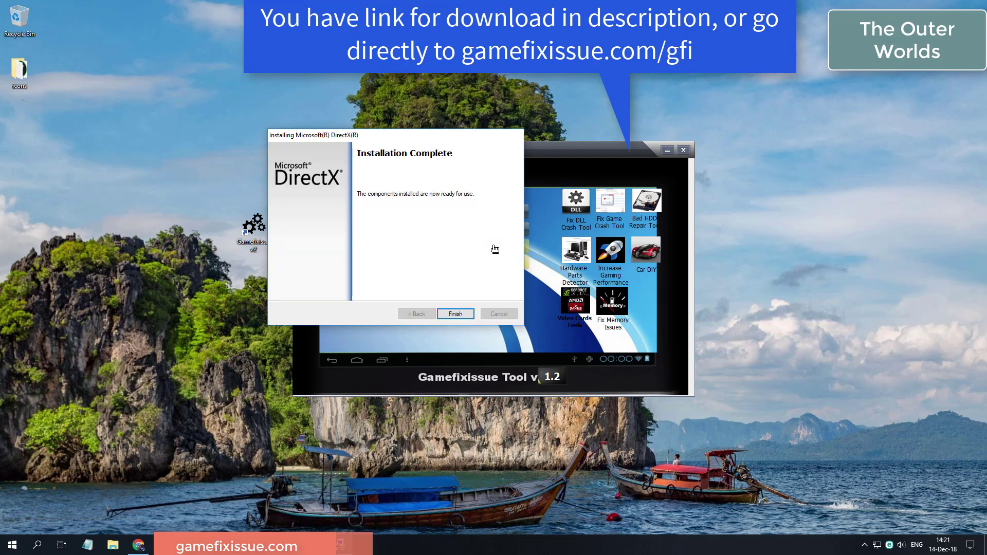
pyautogui.click(454, 313)
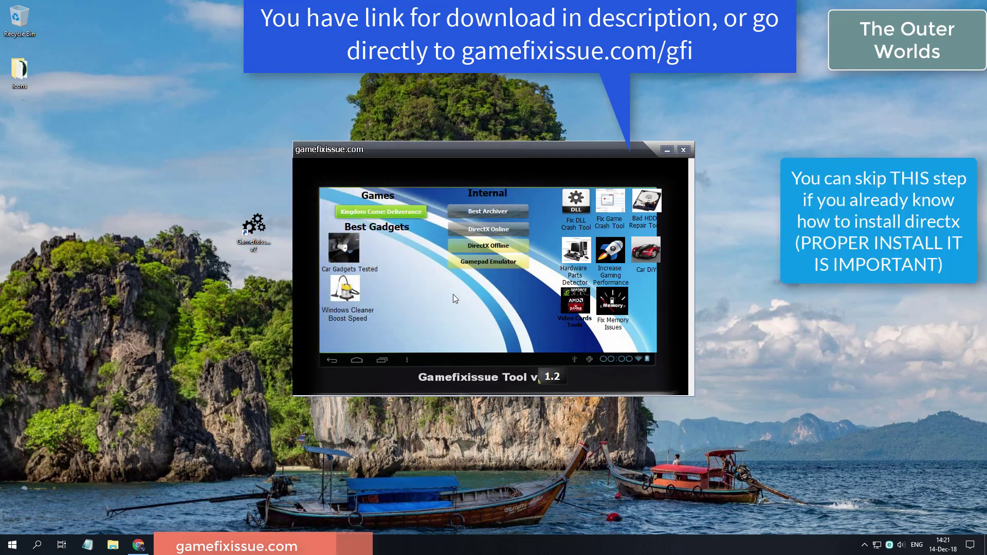
pyautogui.click(684, 150)
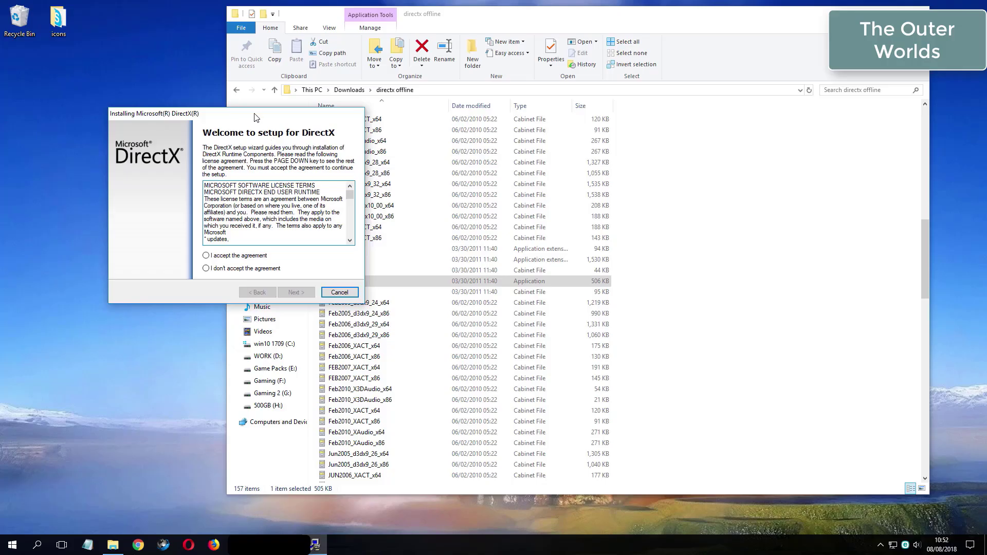
# Accept the agreement in the DirectX setup wizard started from the extracted files and complete the installation
pyautogui.moveTo(254, 116); pyautogui.dragTo(337, 126)
pyautogui.click(459, 262)
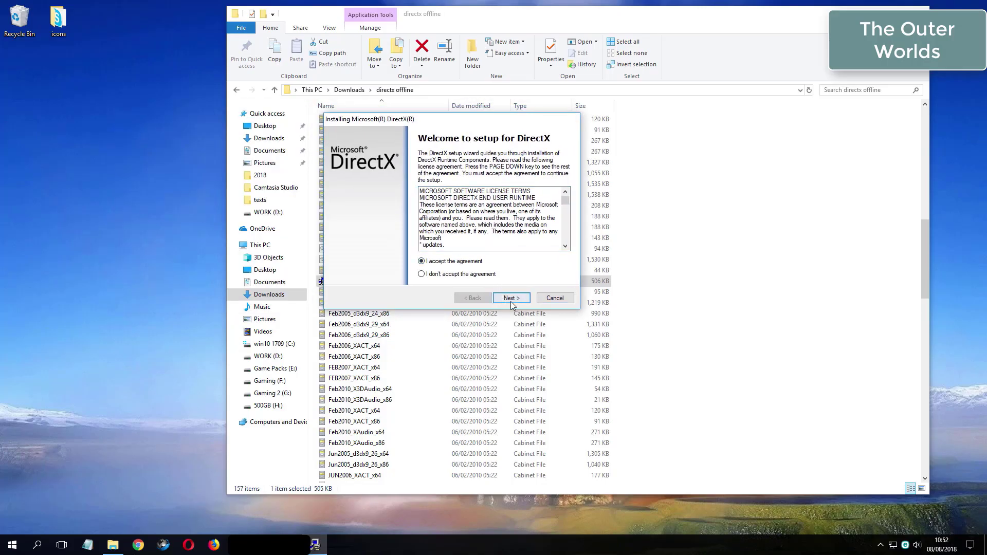
pyautogui.click(511, 300)
pyautogui.click(511, 299)
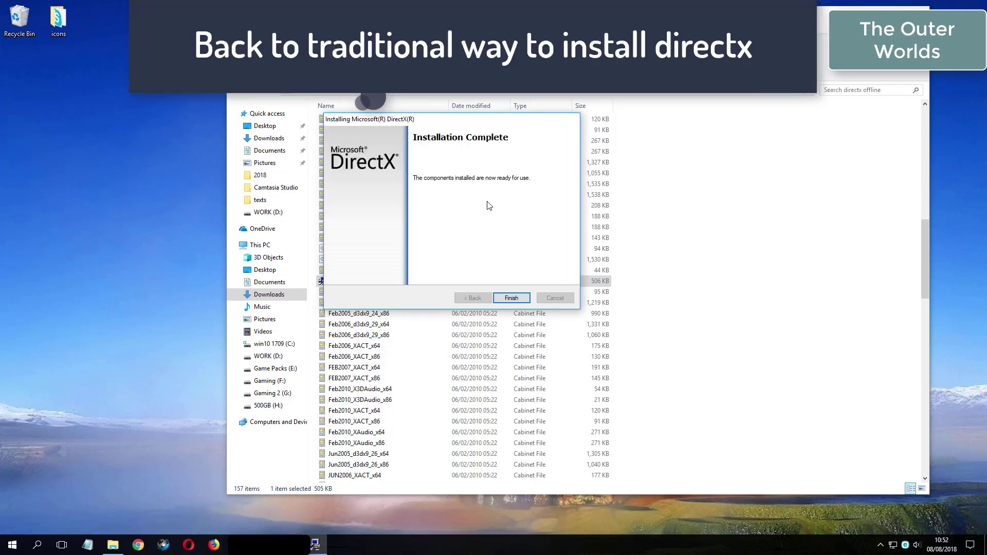
pyautogui.click(511, 299)
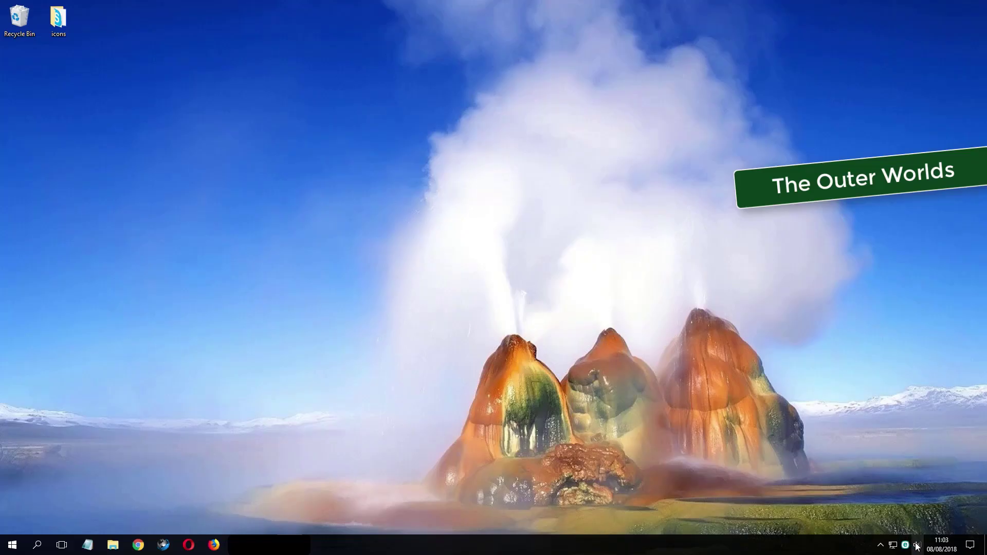
# Open the Windows playback devices list, move its window toward the screen centre and bring the Speakers device into view
pyautogui.rightClick(917, 546)
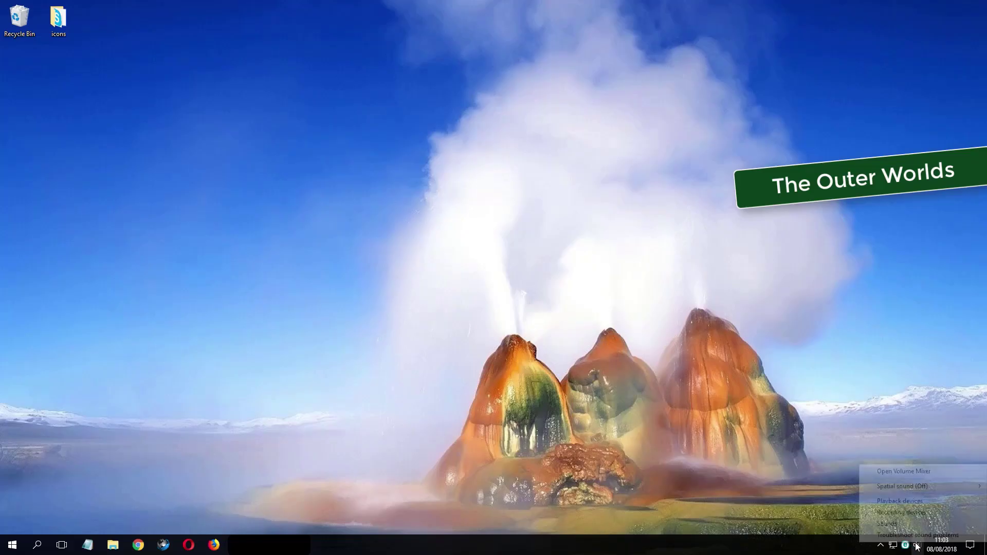
pyautogui.click(901, 501)
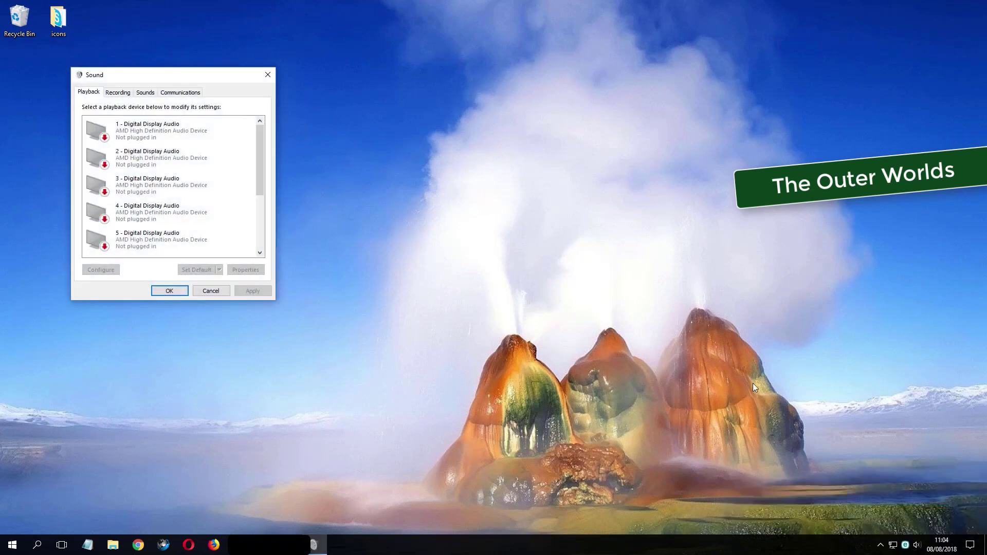
pyautogui.moveTo(176, 76); pyautogui.dragTo(395, 120)
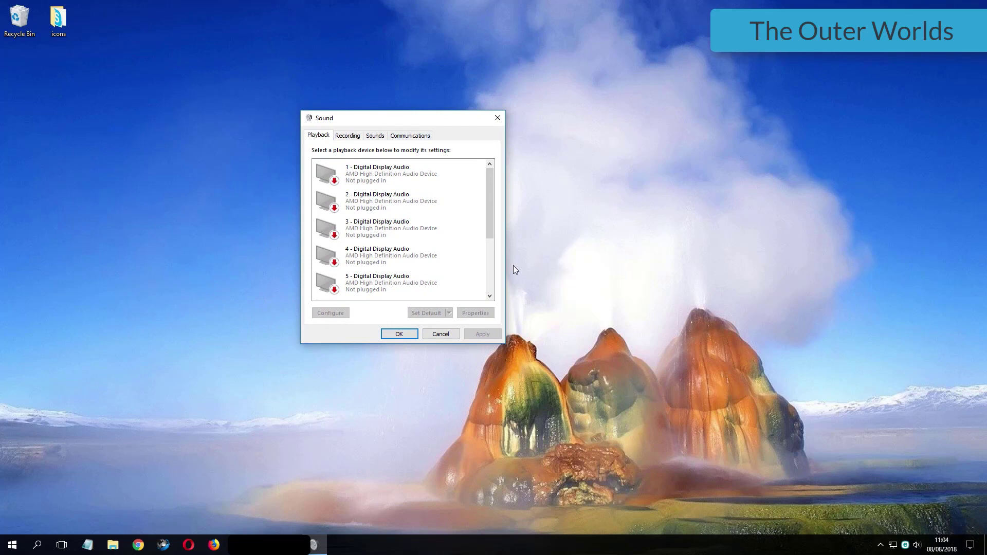
pyautogui.moveTo(491, 186); pyautogui.dragTo(491, 241)
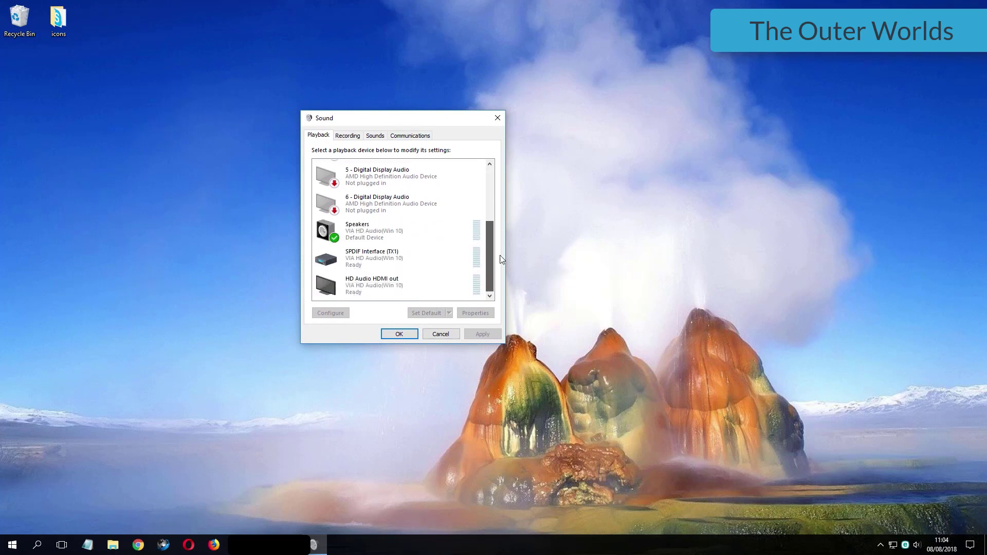
# Open the advanced properties of the default Speakers playback device
pyautogui.click(331, 240)
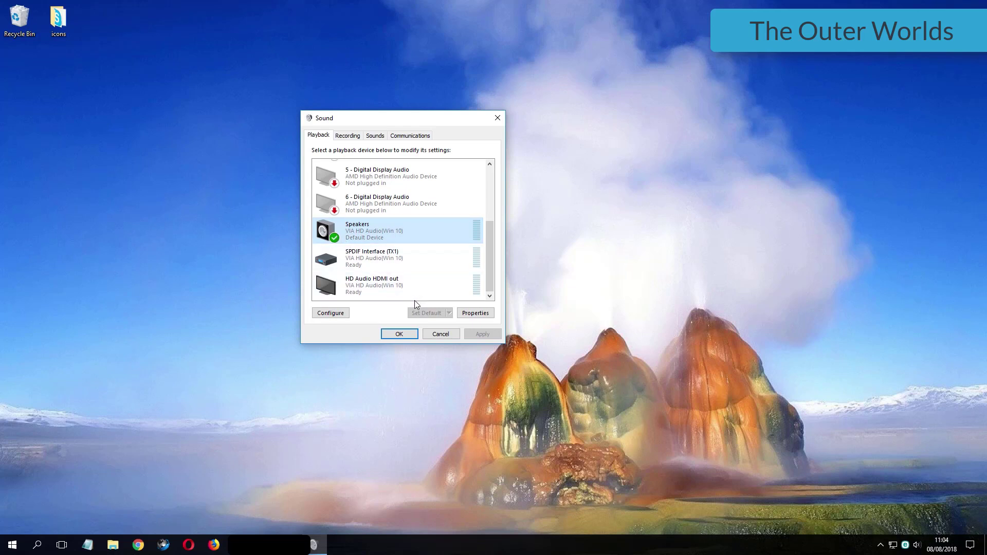
pyautogui.press('Tab')
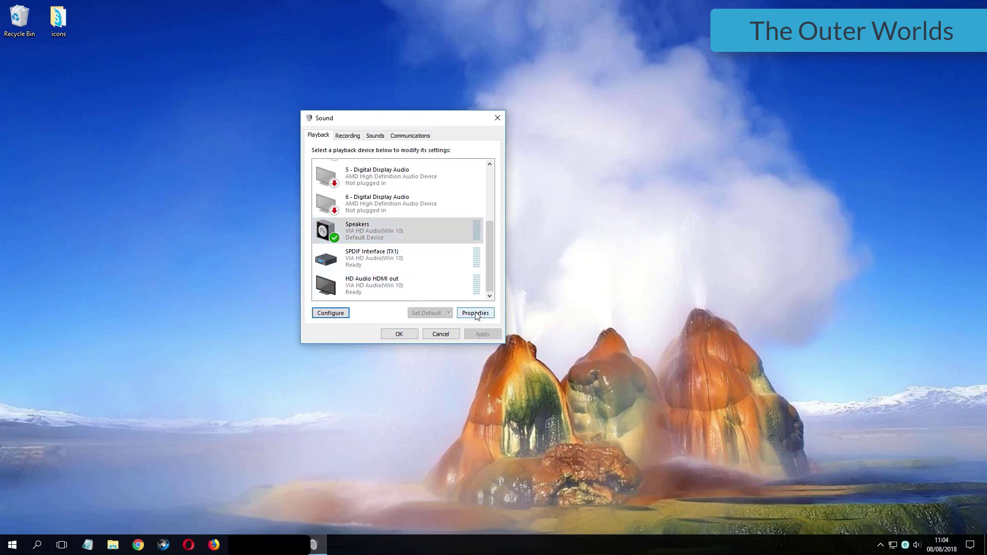
pyautogui.click(476, 314)
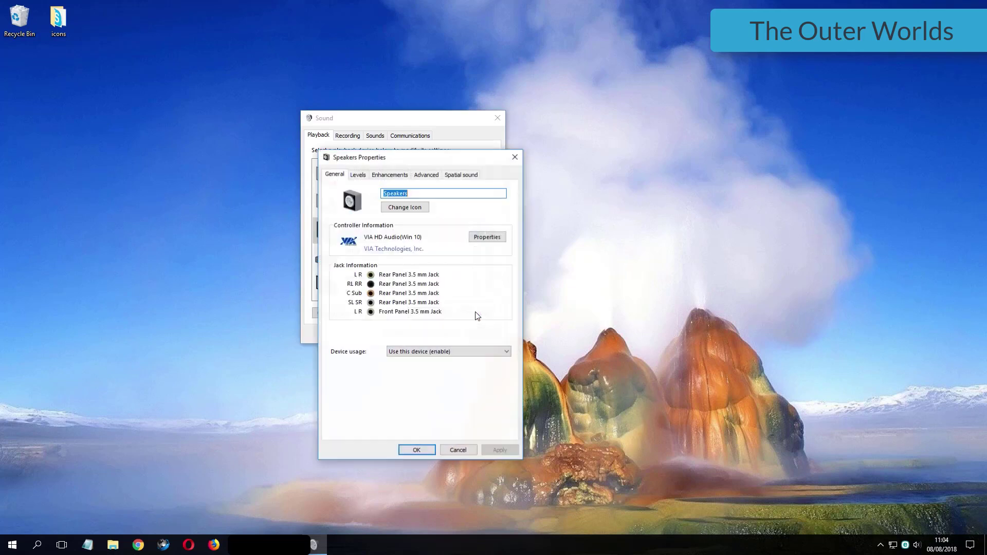
pyautogui.click(425, 175)
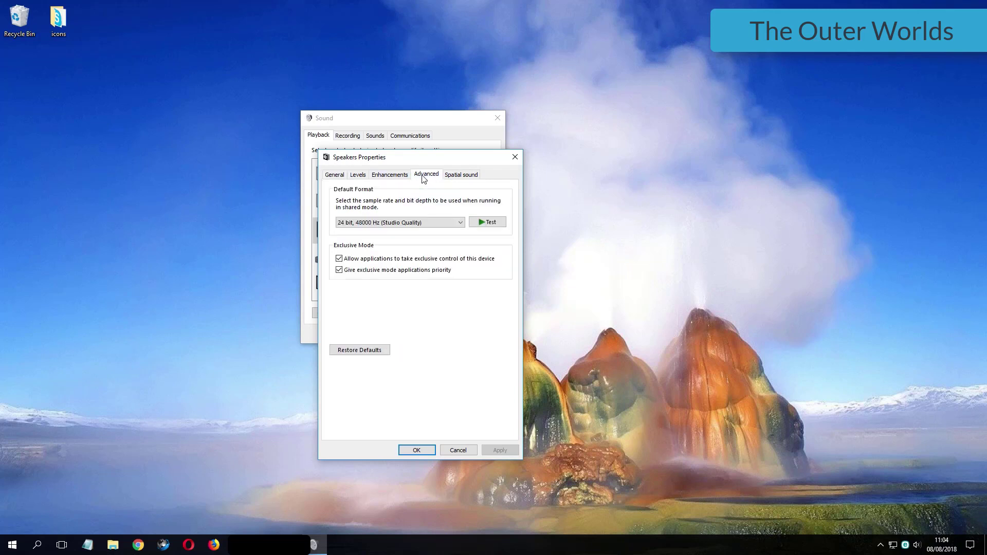
# Set the Speakers' default format to 16 bit, 44100 Hz (CD Quality), apply it even though the device is in use, and close the sound settings
pyautogui.click(401, 223)
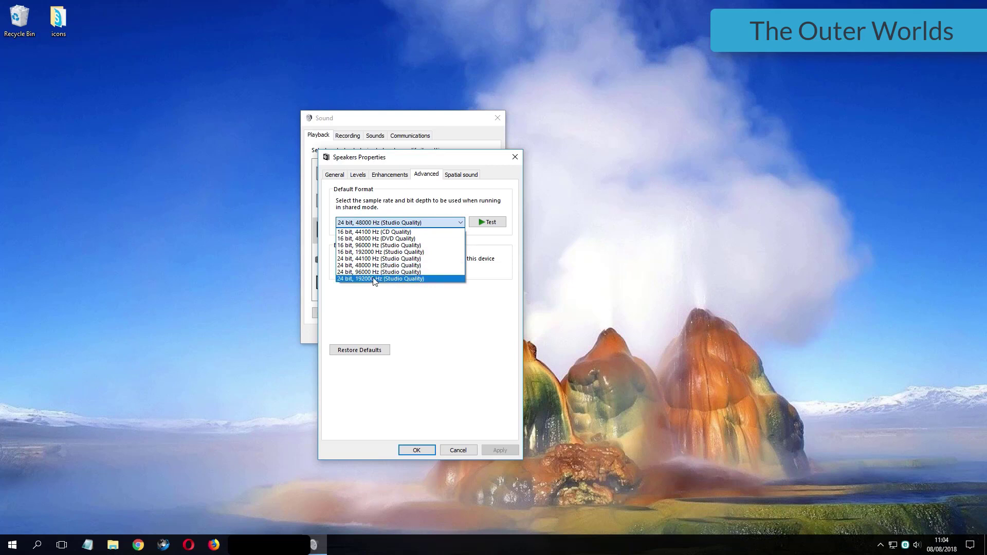
pyautogui.click(374, 279)
pyautogui.click(396, 222)
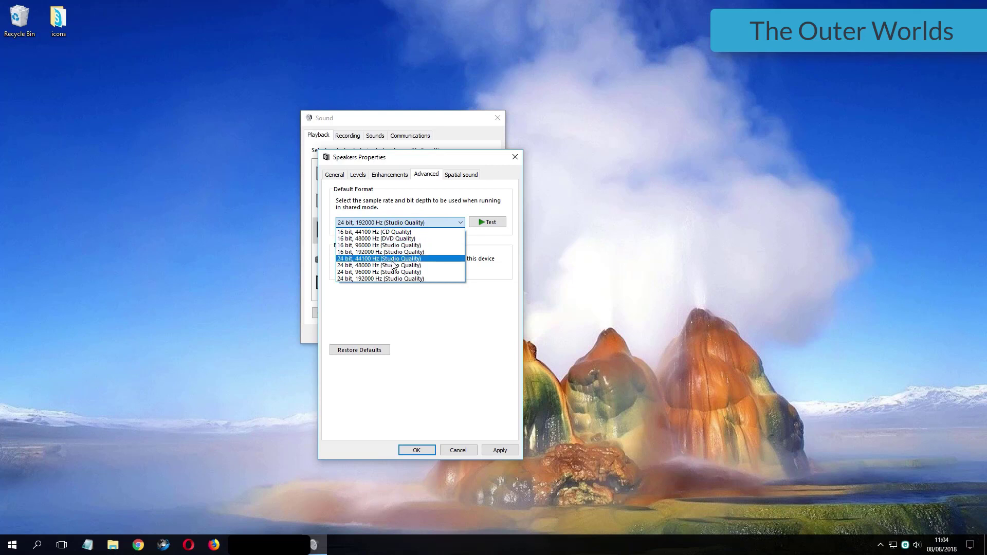
pyautogui.click(391, 232)
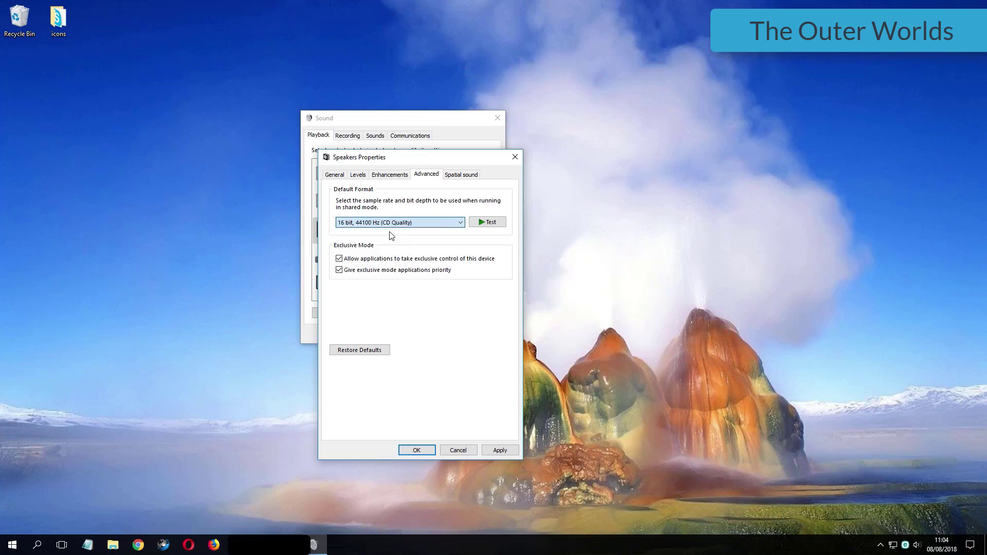
pyautogui.click(500, 450)
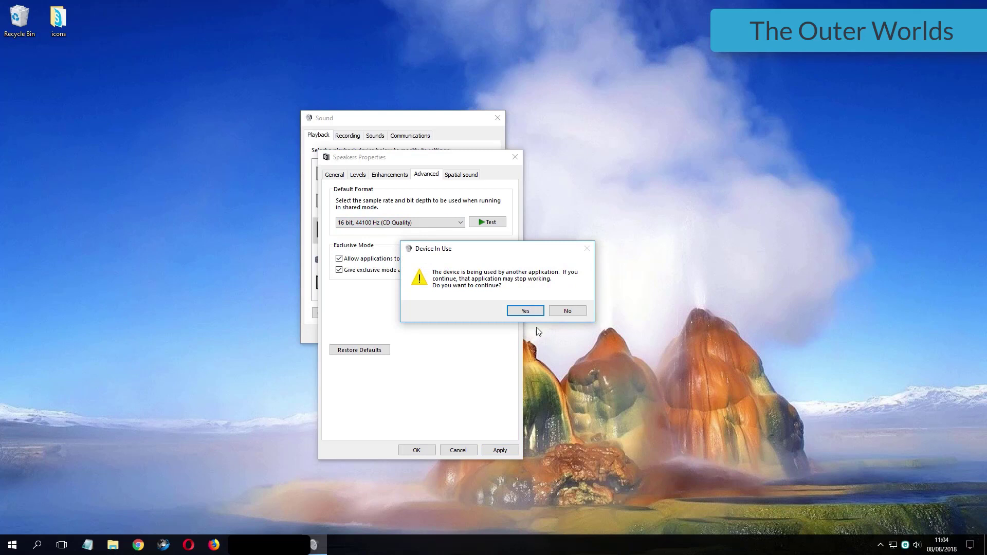
pyautogui.click(515, 311)
pyautogui.click(415, 451)
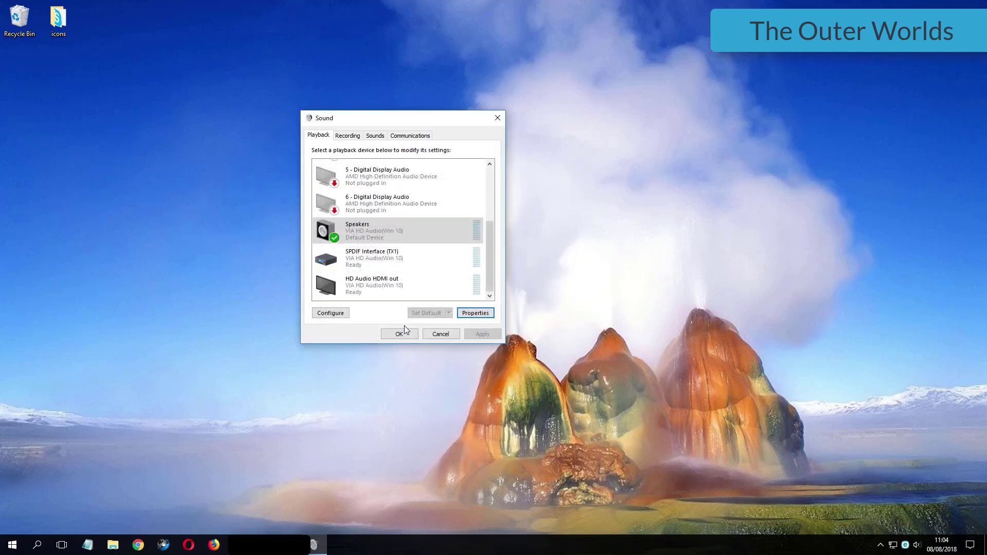
pyautogui.click(400, 330)
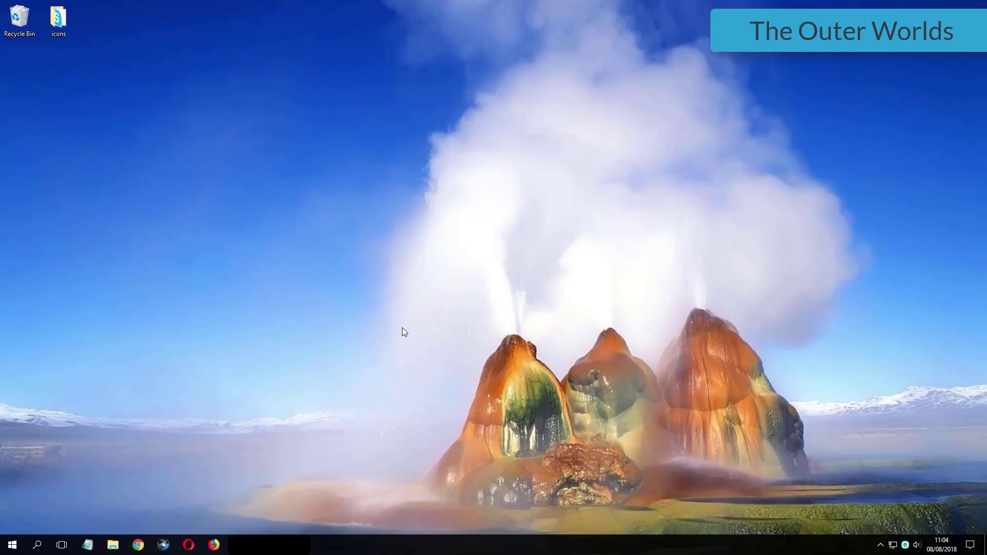
pyautogui.rightClick(402, 328)
pyautogui.click(423, 363)
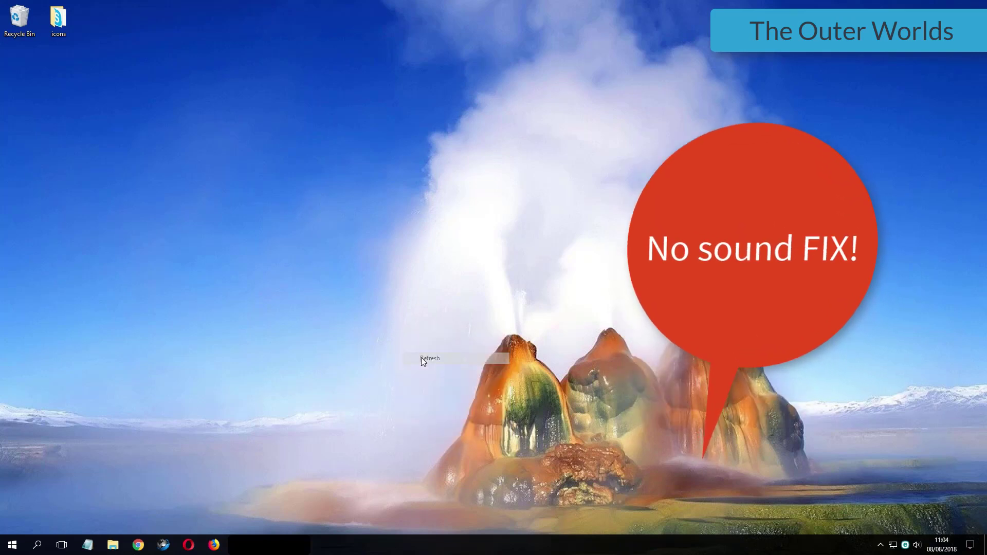
# Reopen the Windows playback devices list and bring up the advanced properties of the default Speakers device
pyautogui.rightClick(917, 545)
pyautogui.click(901, 503)
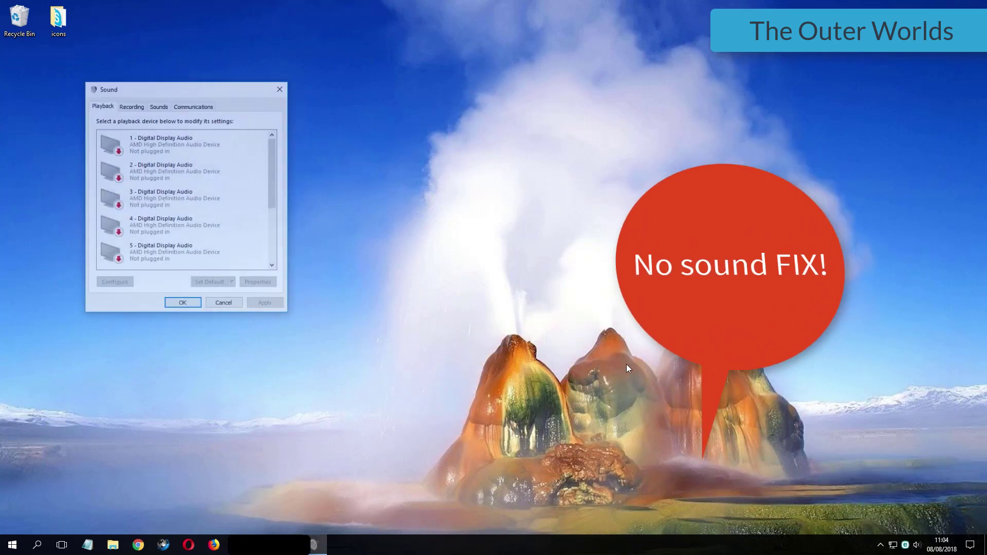
pyautogui.moveTo(255, 105); pyautogui.dragTo(272, 112)
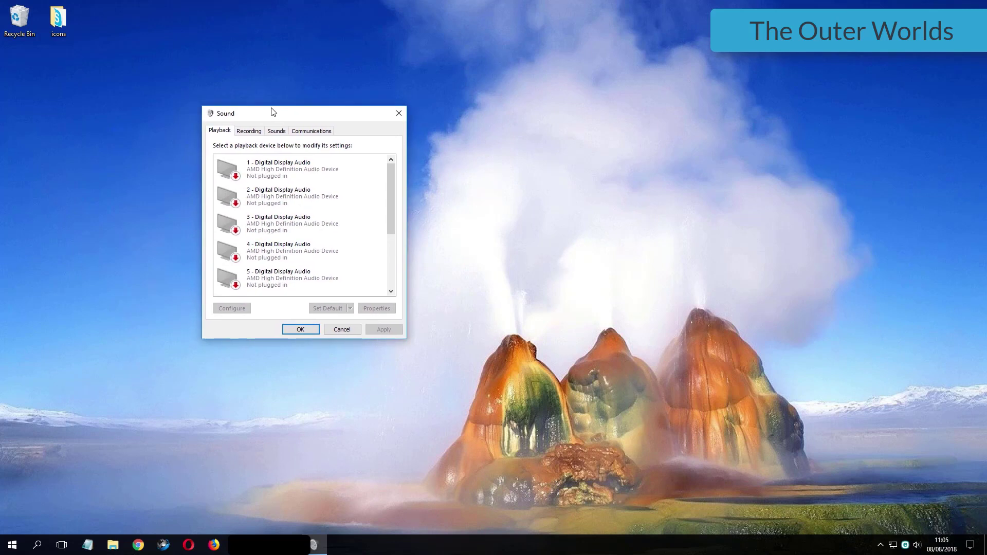
pyautogui.scroll(-1, 360, 221)
pyautogui.scroll(-2, 358, 224)
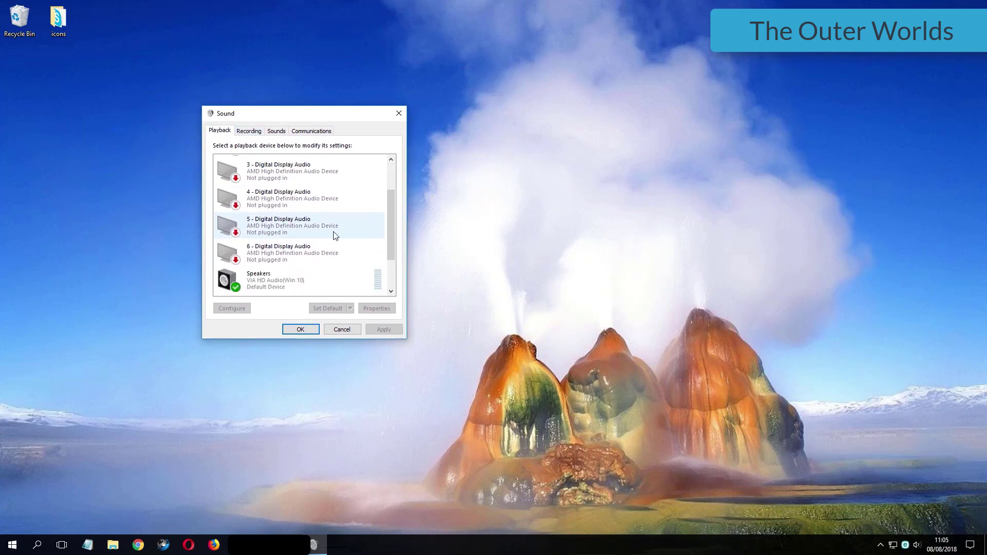
pyautogui.click(272, 263)
pyautogui.doubleClick(270, 261)
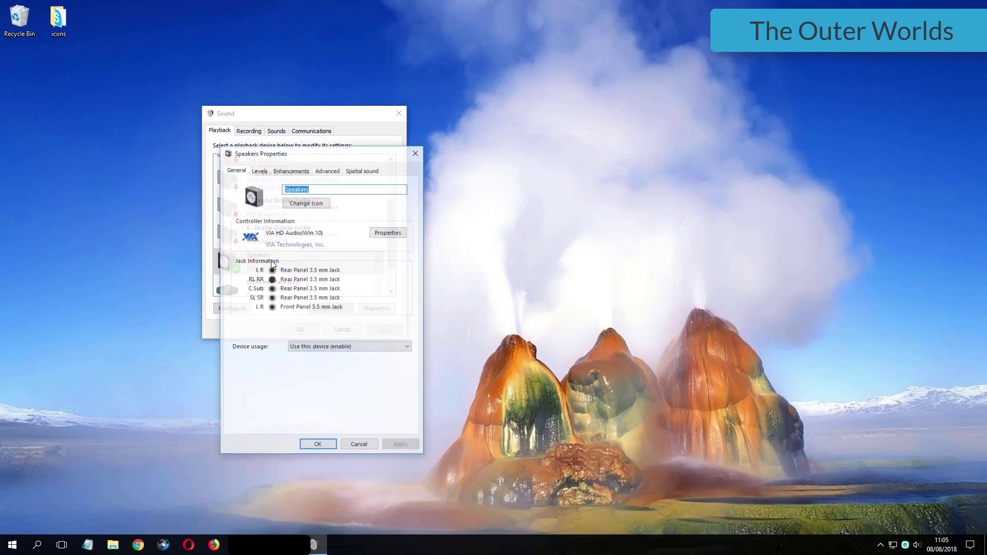
pyautogui.click(330, 175)
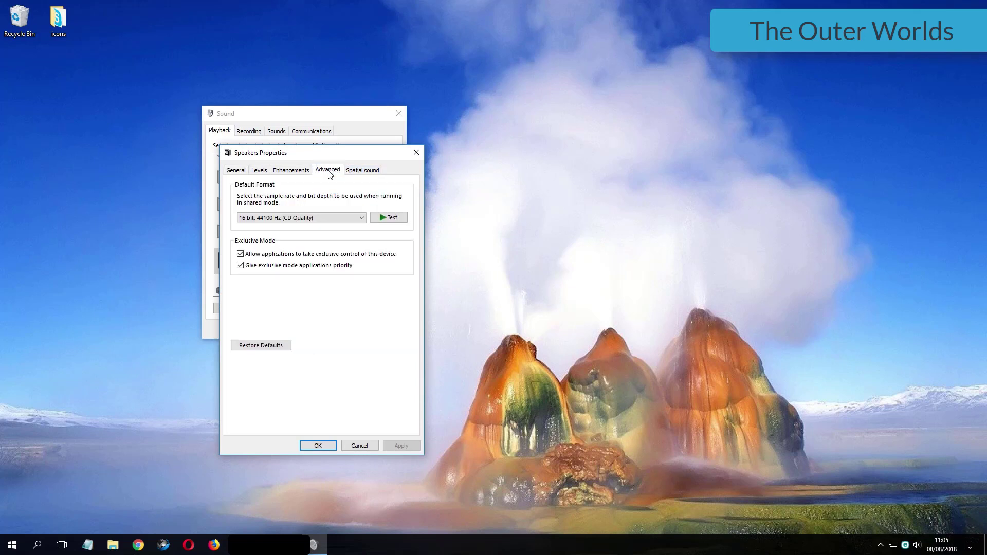
# Set the Speakers' default format to 24 bit, 192000 Hz (Studio Quality), apply it and close the Speakers properties
pyautogui.click(309, 219)
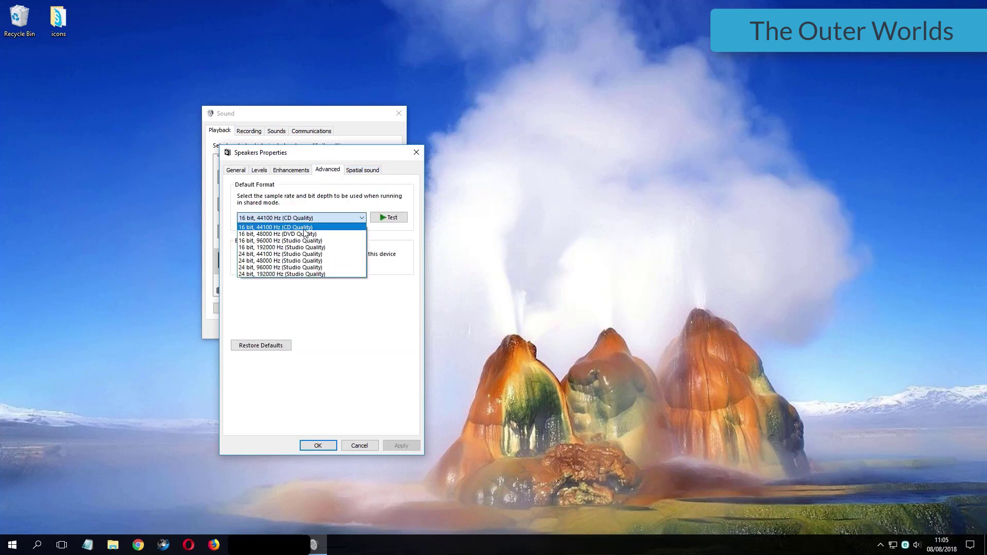
pyautogui.click(321, 274)
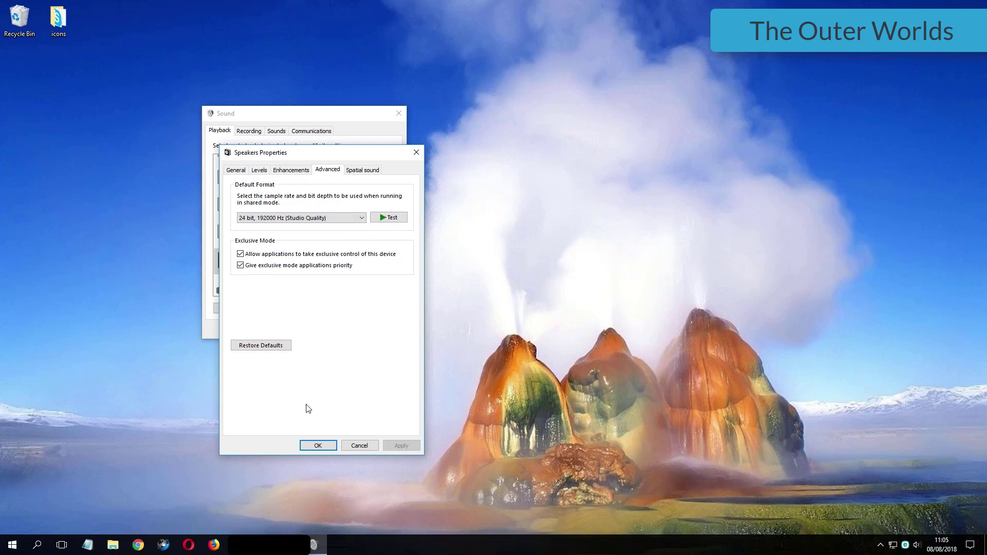
pyautogui.click(318, 447)
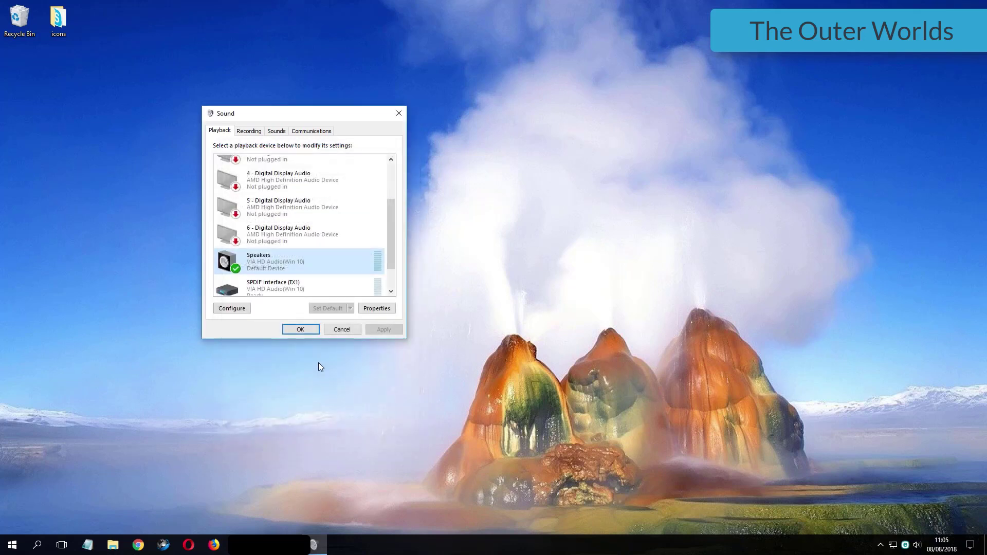